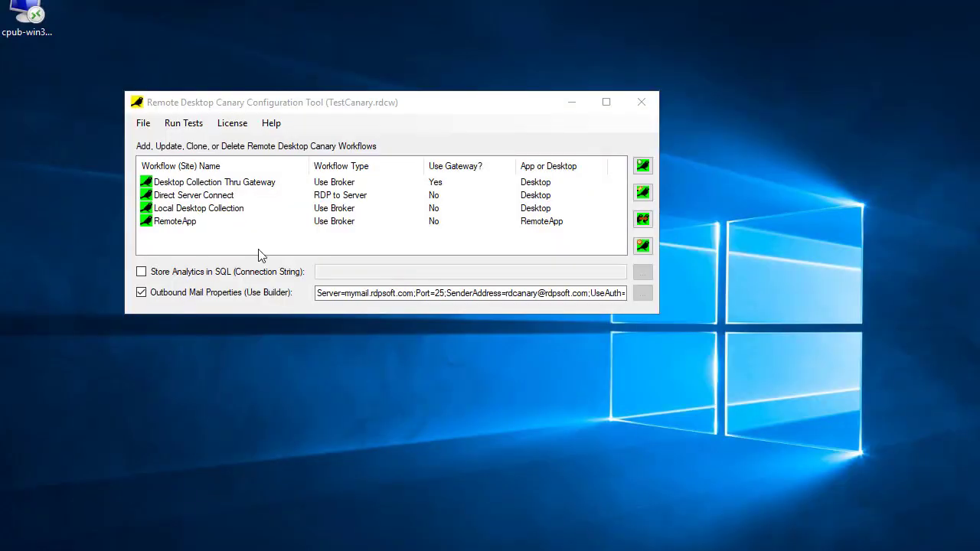
Create a new canary workflow file, add a workflow to it, and turn off the outbound mail properties
{"action": "left_click", "coordinate": [142, 125]}
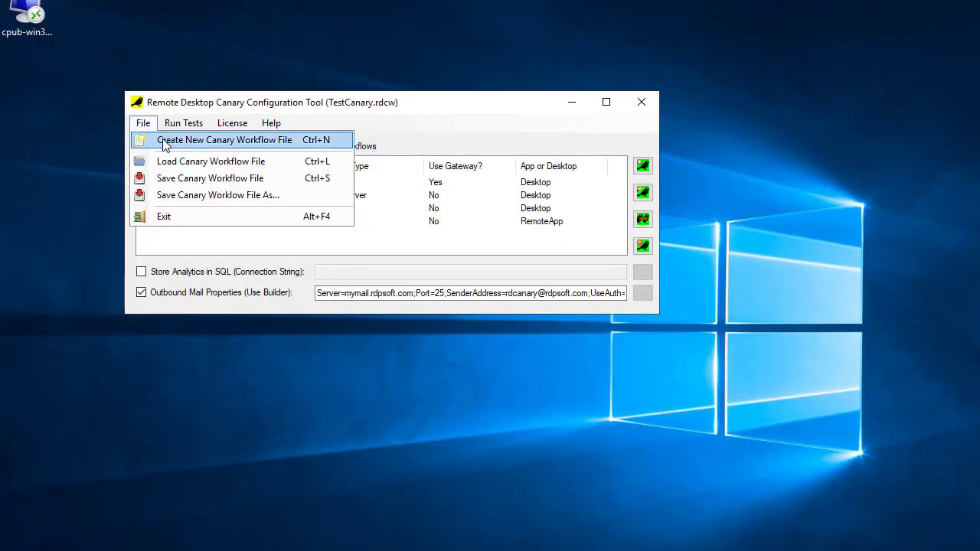
{"action": "left_click", "coordinate": [164, 142]}
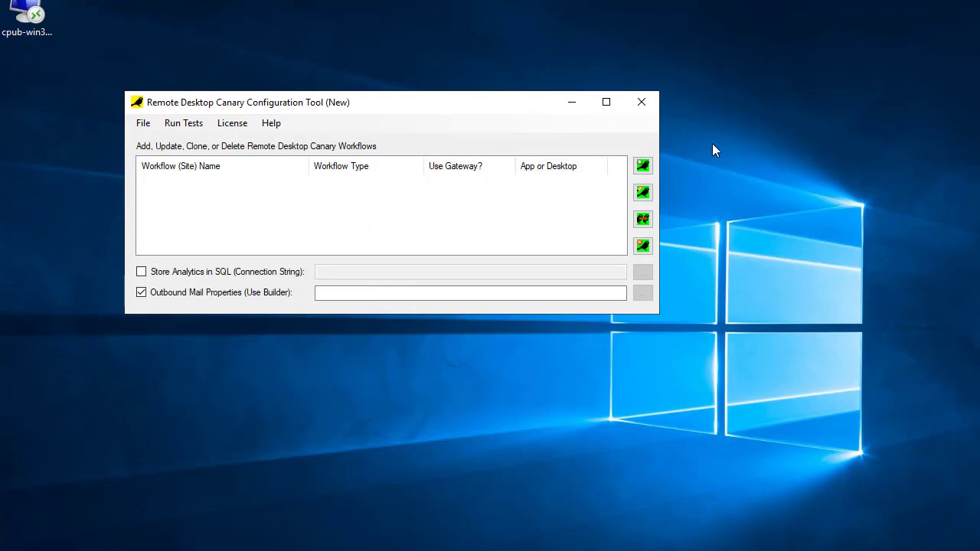
{"action": "left_click", "coordinate": [646, 166]}
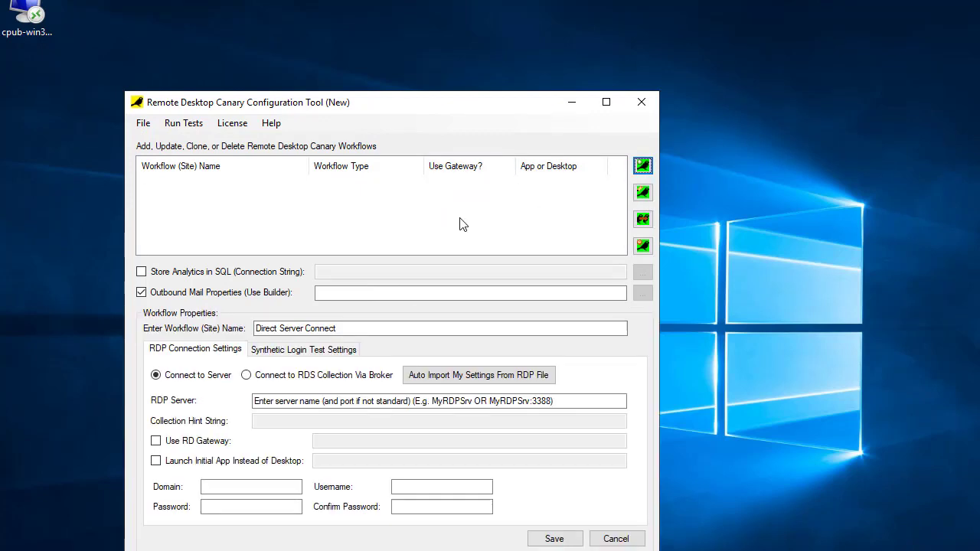
{"action": "left_click", "coordinate": [145, 294]}
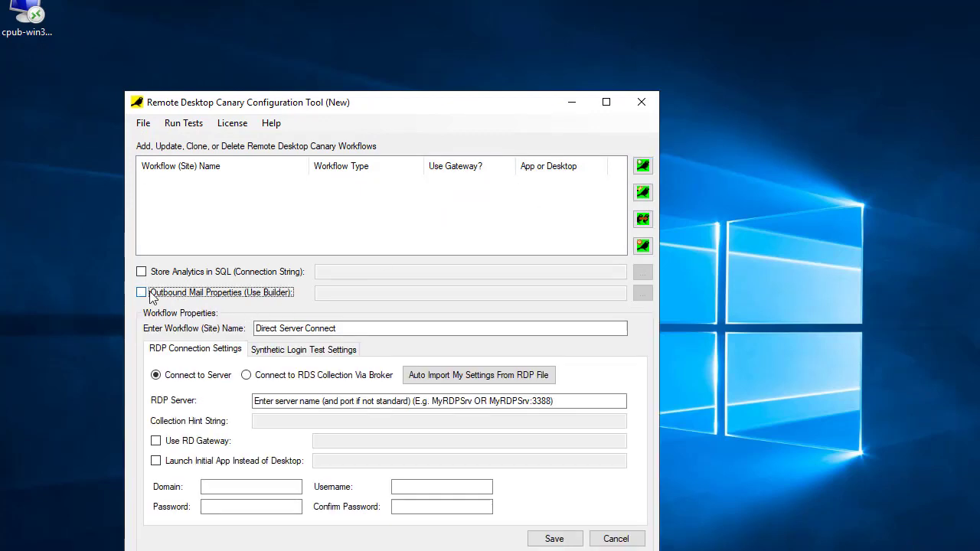
Name the new workflow "Local Collection"
{"action": "left_click_drag", "start_coordinate": [393, 329], "coordinate": [175, 314]}
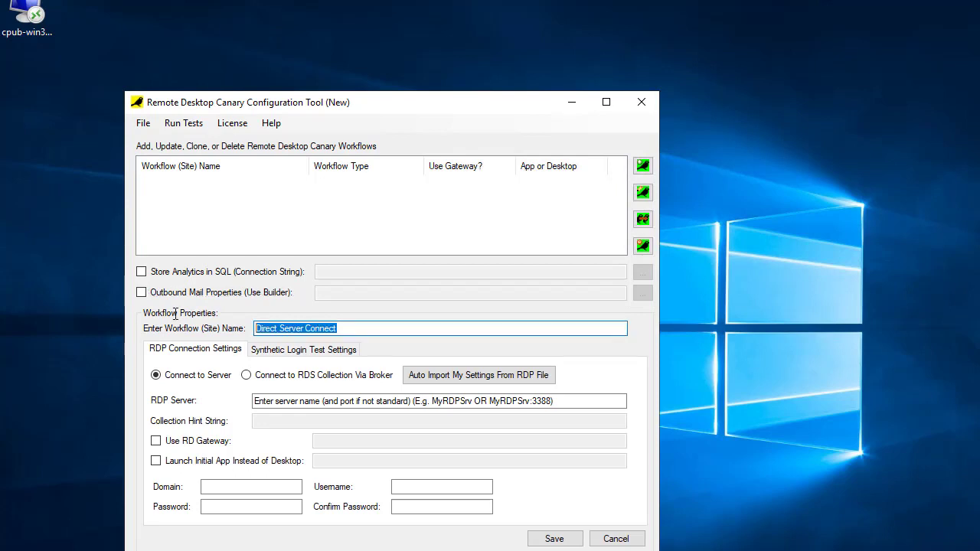
{"action": "type", "text": "Local "}
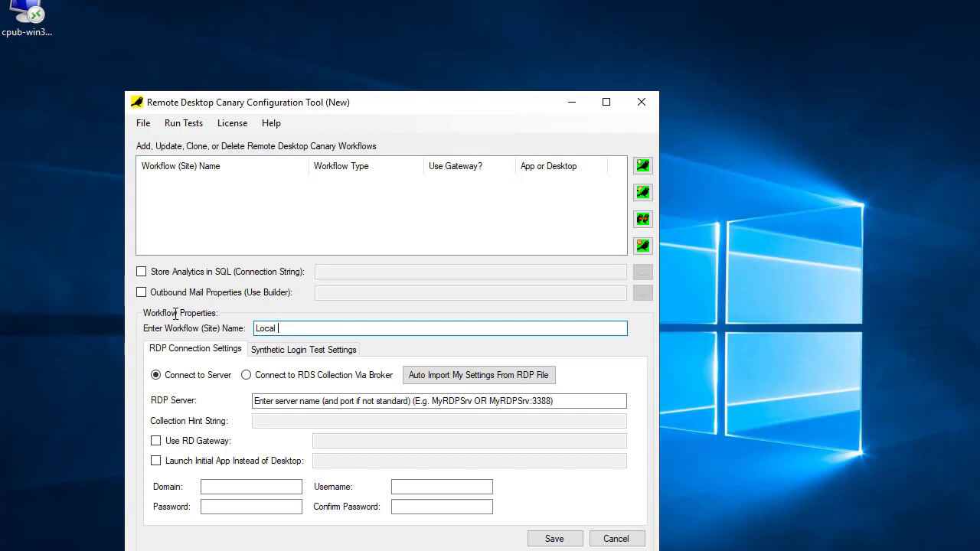
{"action": "type", "text": "Collection"}
Import the connection settings from the cpub-RDPSoft_2016_Des RDP file on the Desktop and disable the RD Gateway
{"action": "left_click", "coordinate": [469, 375]}
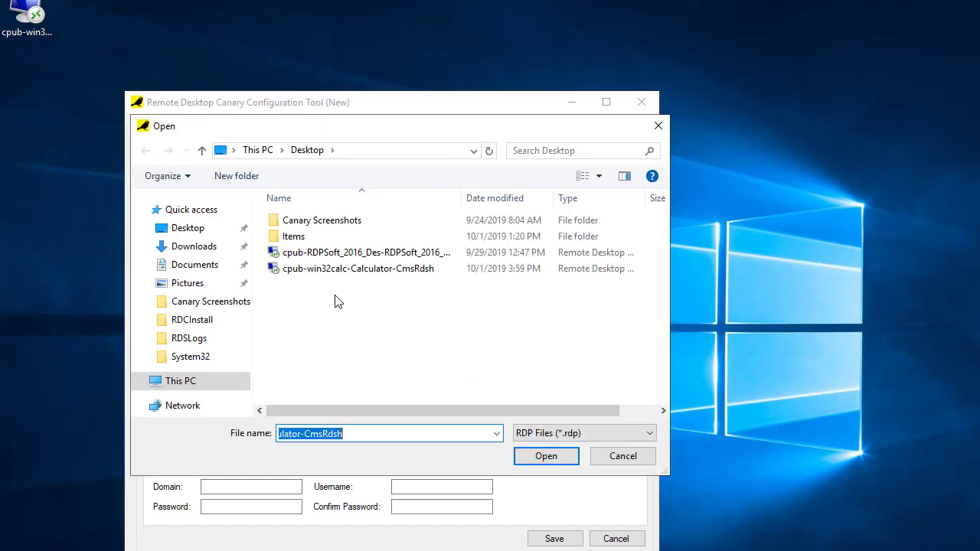
{"action": "double_click", "coordinate": [369, 255]}
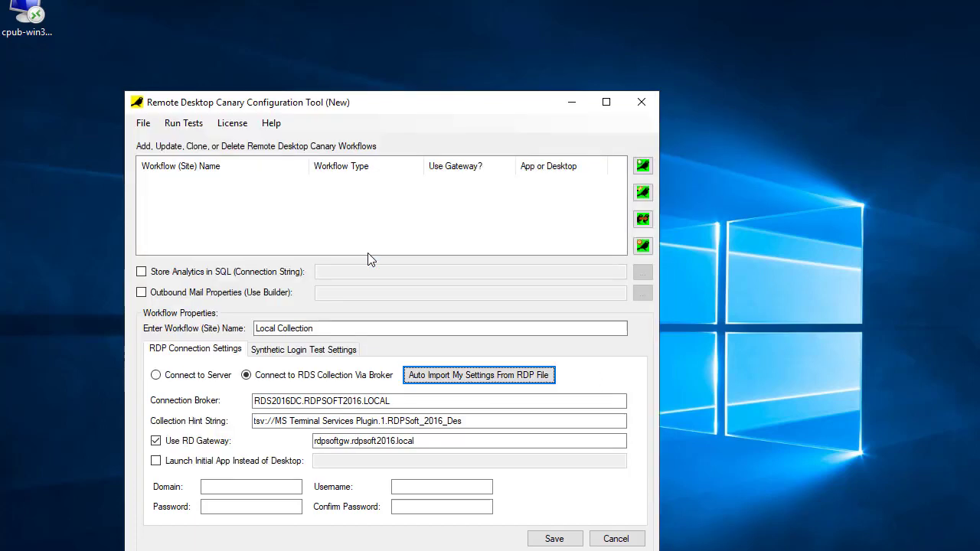
{"action": "left_click", "coordinate": [156, 441]}
Enter the logon credentials with domain RDPSOFT2016, username rdcanary, and the account password with its confirmation
{"action": "left_click", "coordinate": [211, 487]}
{"action": "type", "text": "RDPSOFT2016"}
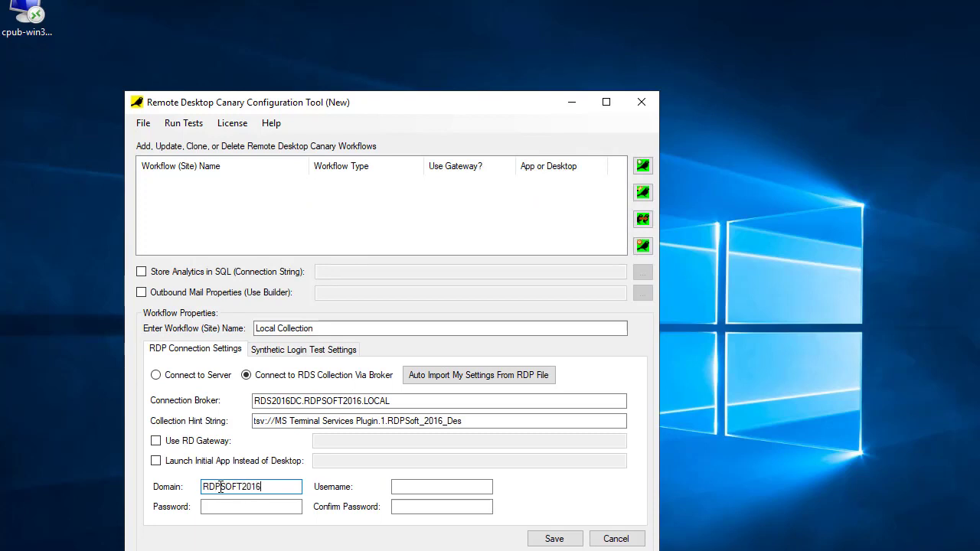
{"action": "key", "text": "Tab"}
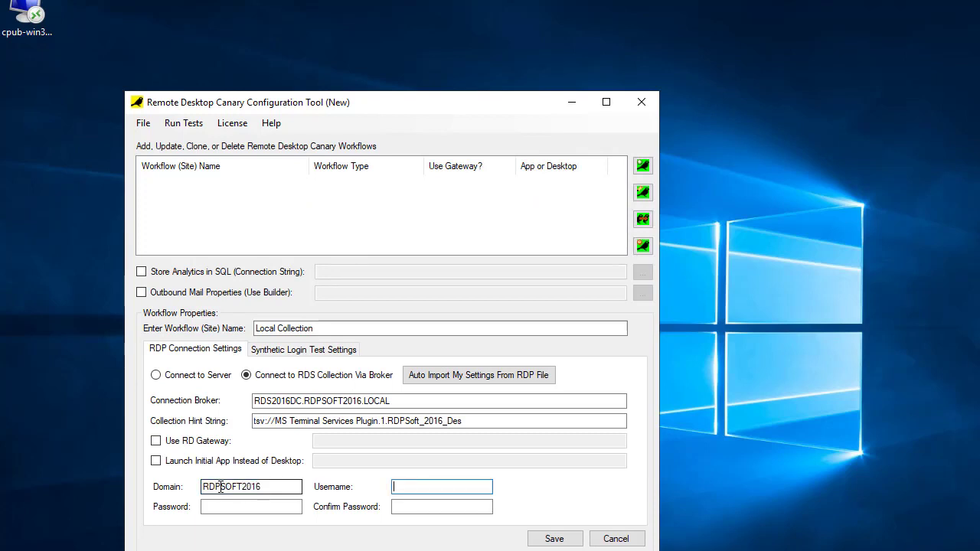
{"action": "type", "text": "rdcanary"}
{"action": "key", "text": "Tab"}
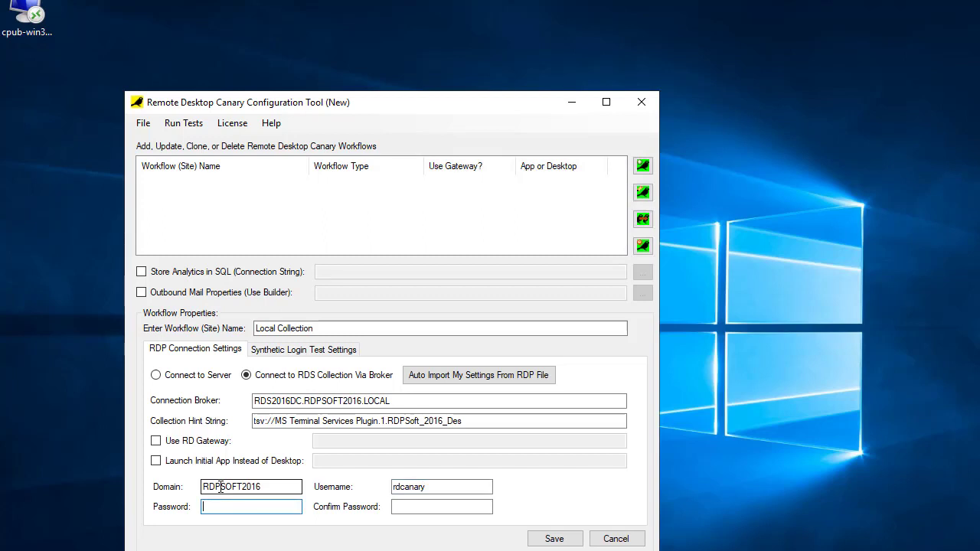
{"action": "type", "text": "•••••••••••••••"}
{"action": "key", "text": "Tab"}
{"action": "type", "text": "•••••••••••"}
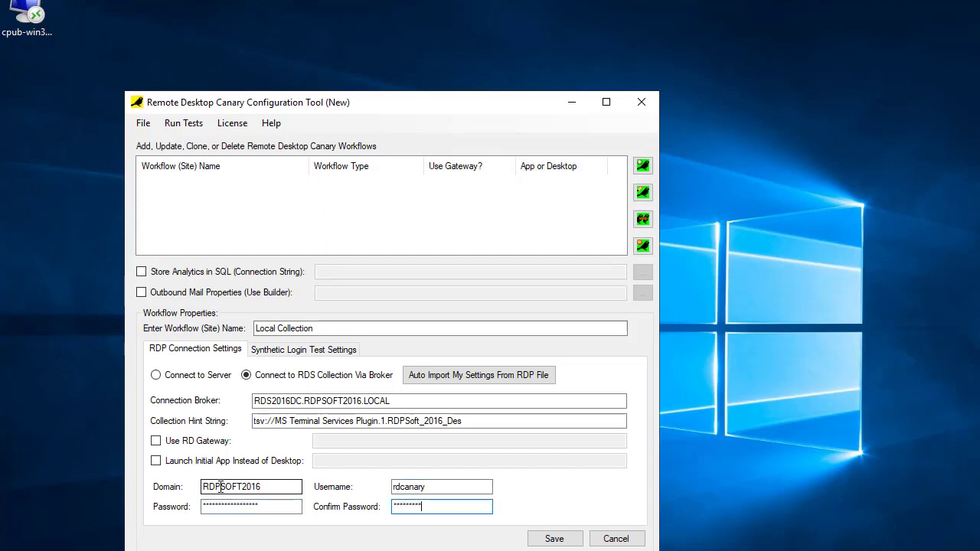
{"action": "type", "text": "•••••••"}
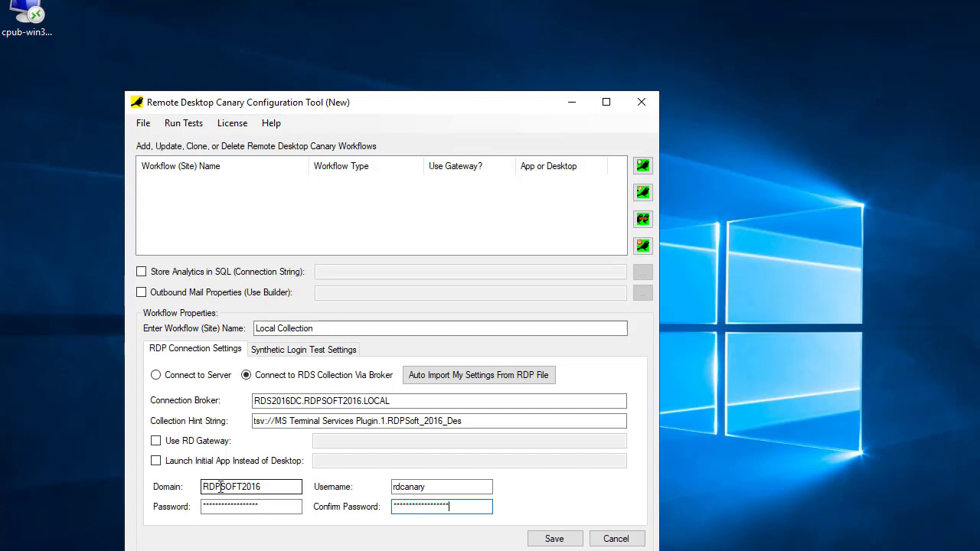
In the synthetic login test settings, set the RDP synthetic logon interval to 30 minutes
{"action": "left_click", "coordinate": [327, 352]}
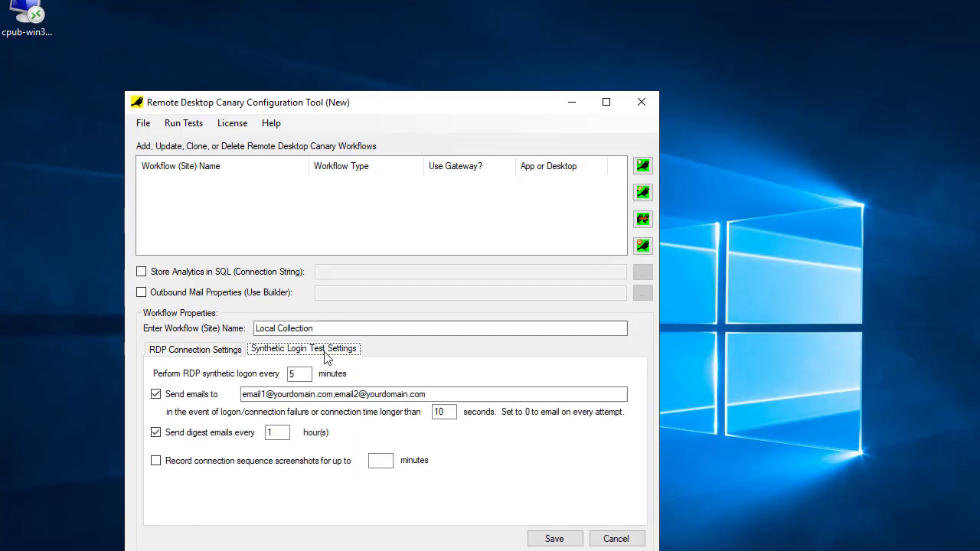
{"action": "double_click", "coordinate": [292, 375]}
{"action": "type", "text": "30"}
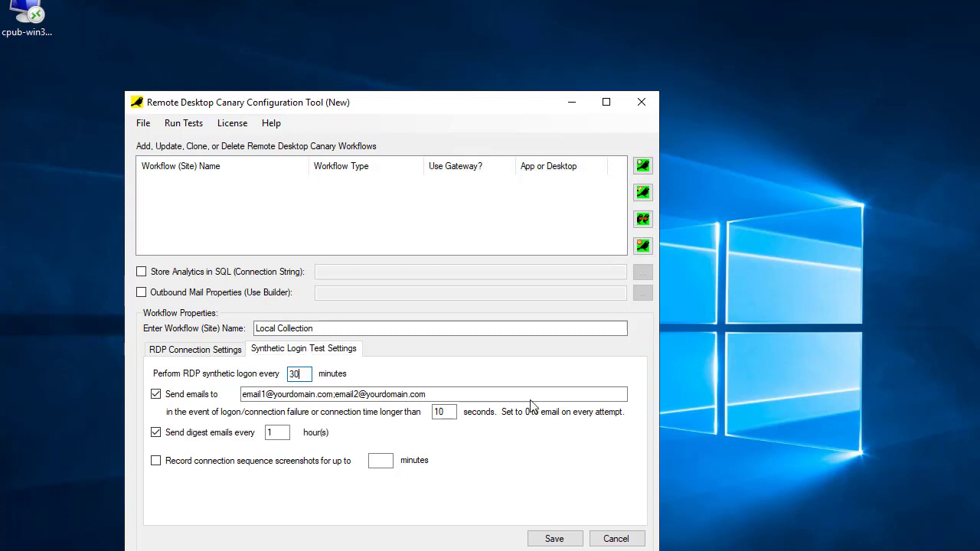
Replace the placeholder alert recipients with the notification email address and set the connection time threshold to 0 seconds
{"action": "left_click_drag", "start_coordinate": [473, 392], "coordinate": [95, 386]}
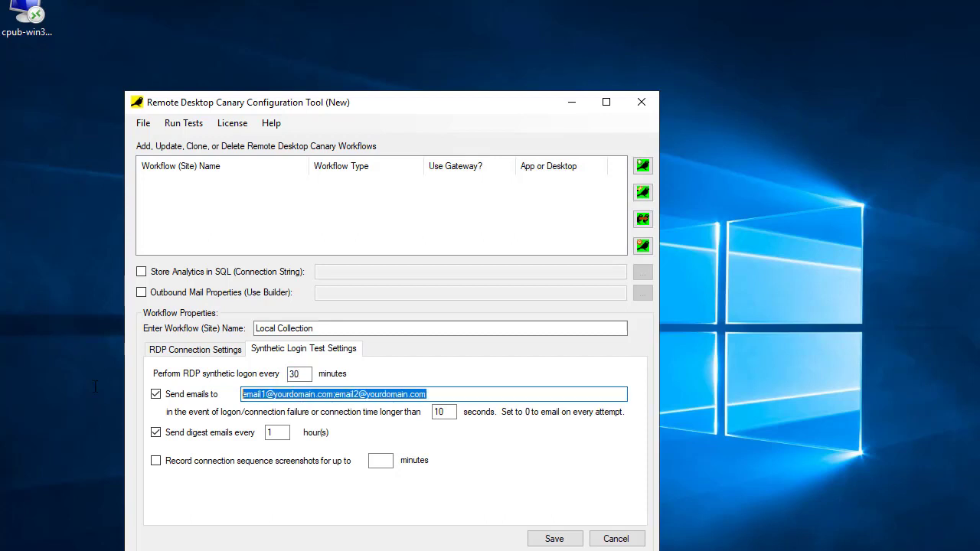
{"action": "type", "text": "myme"}
{"action": "key", "text": "BackSpace"}
{"action": "key", "text": "BackSpace"}
{"action": "type", "text": "email"}
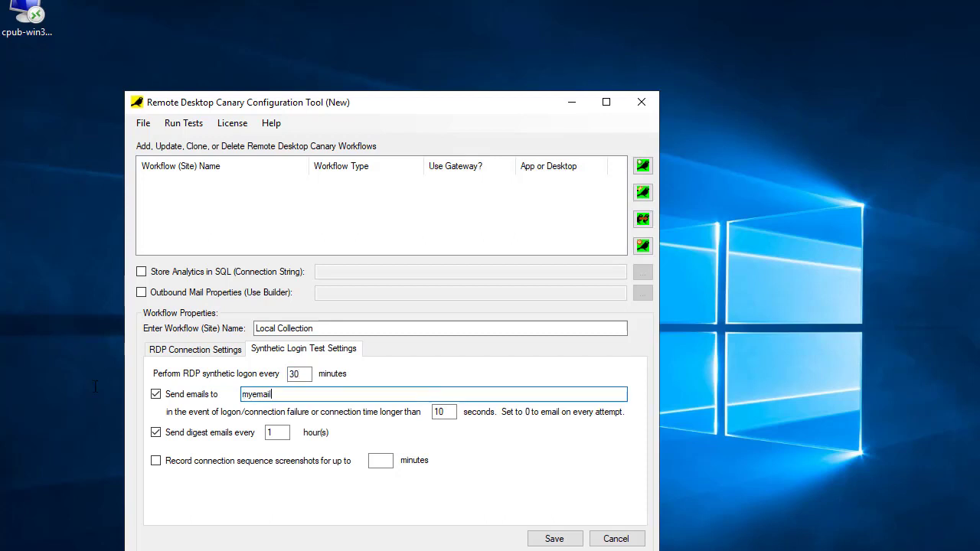
{"action": "type", "text": "@domain.com"}
{"action": "key", "text": "Tab"}
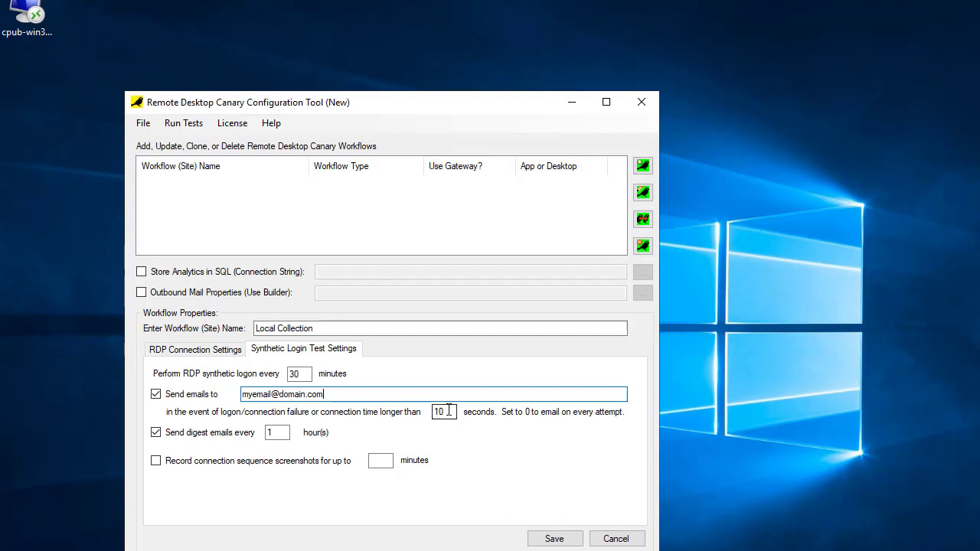
{"action": "type", "text": "0"}
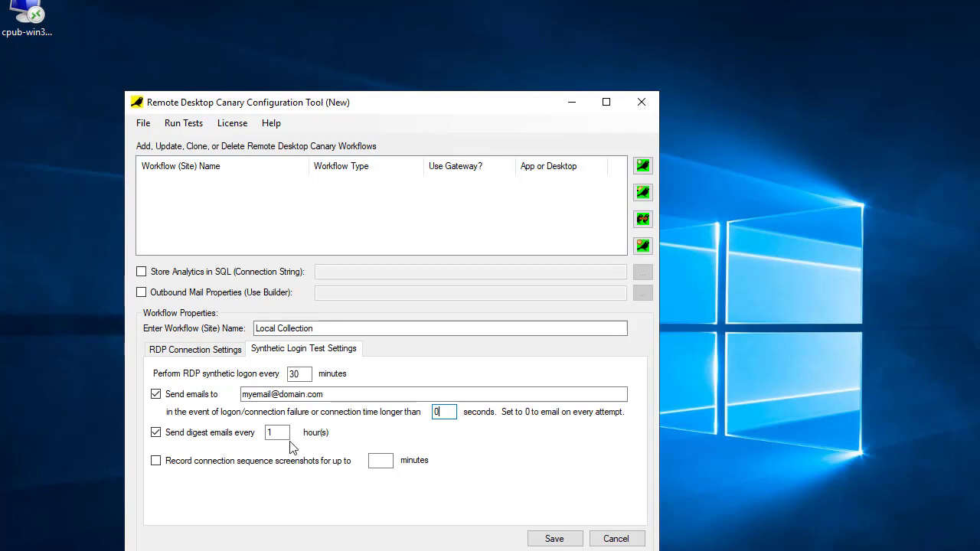
Record connection sequence screenshots for up to 1 minute with digest emails enabled, and save the workflow
{"action": "left_click", "coordinate": [155, 434]}
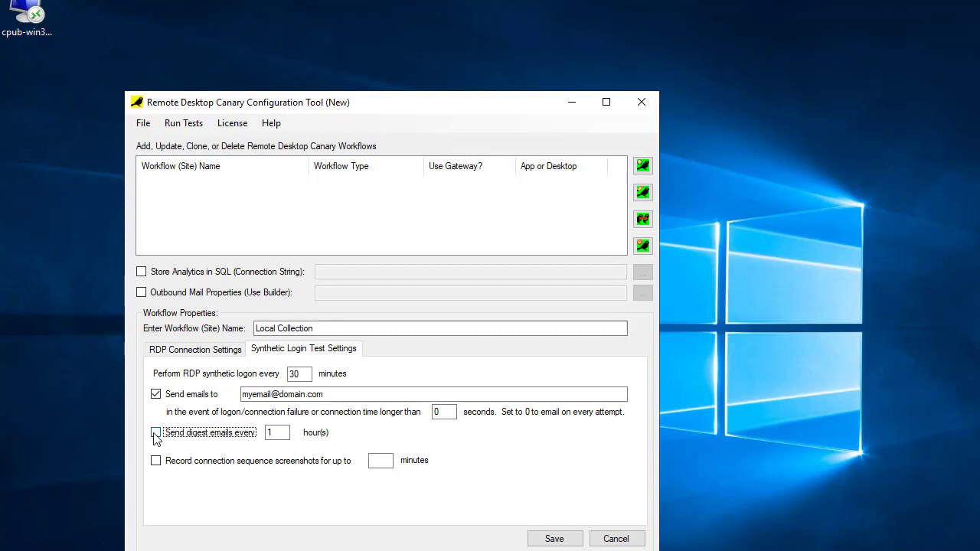
{"action": "left_click", "coordinate": [156, 461]}
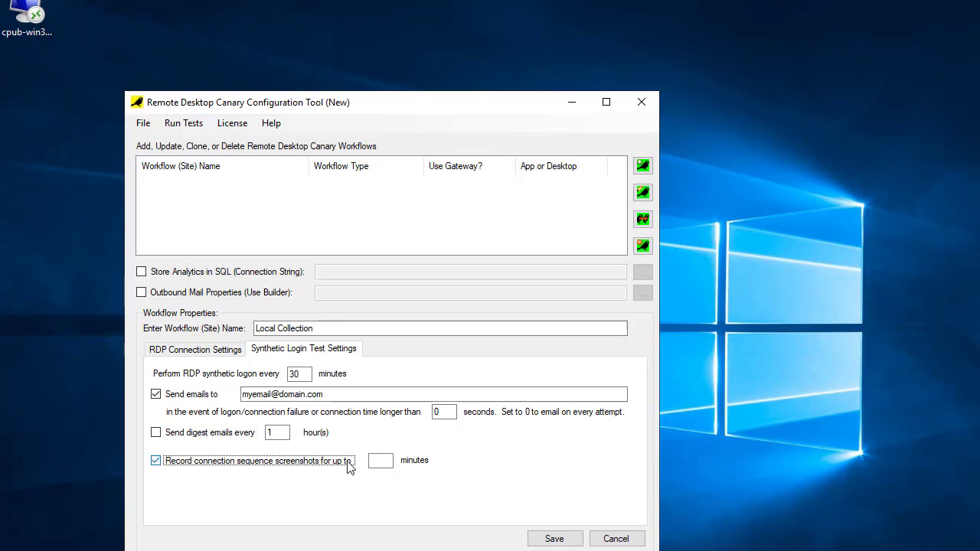
{"action": "left_click", "coordinate": [378, 461]}
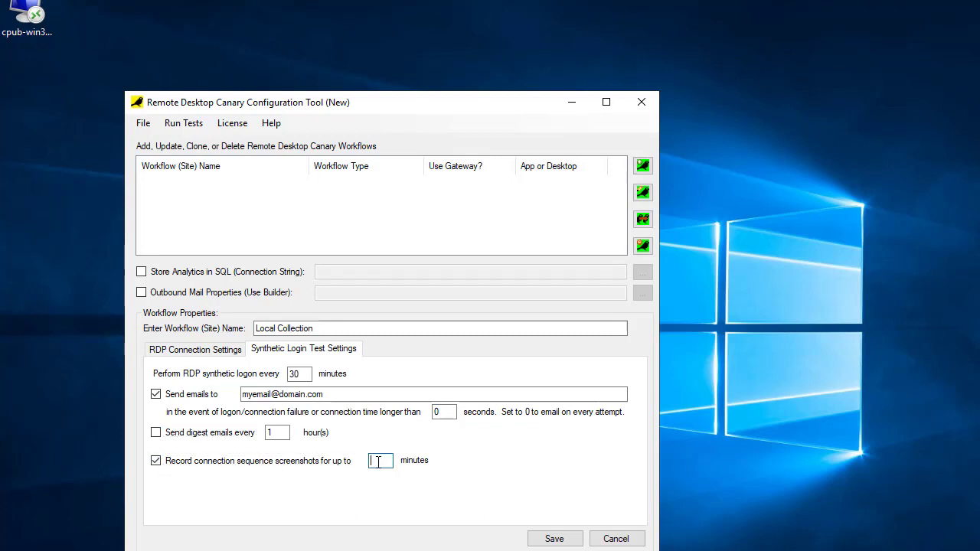
{"action": "type", "text": "1"}
{"action": "left_click", "coordinate": [168, 437]}
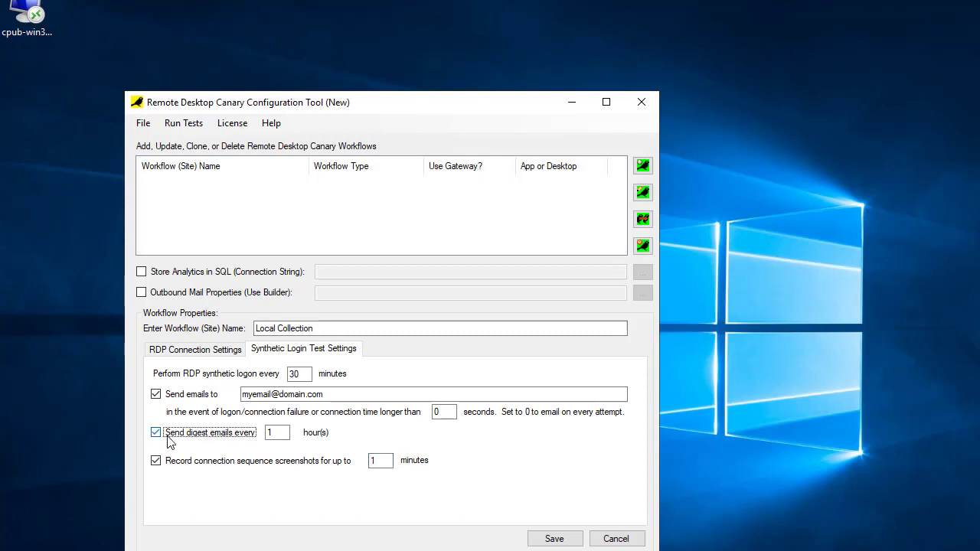
{"action": "left_click", "coordinate": [545, 539]}
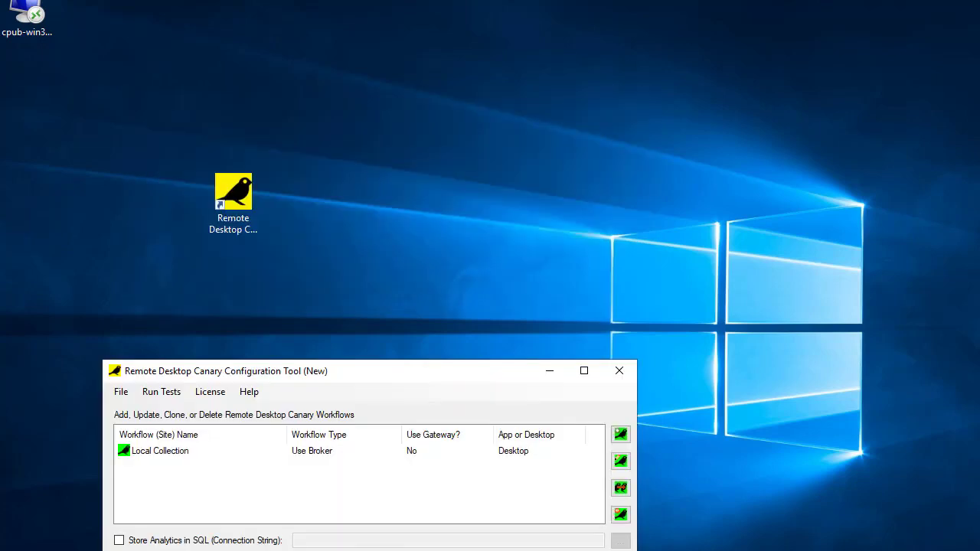
Test the current workflow once and read through the logon test results email with its screenshot timeline
{"action": "left_click", "coordinate": [160, 392]}
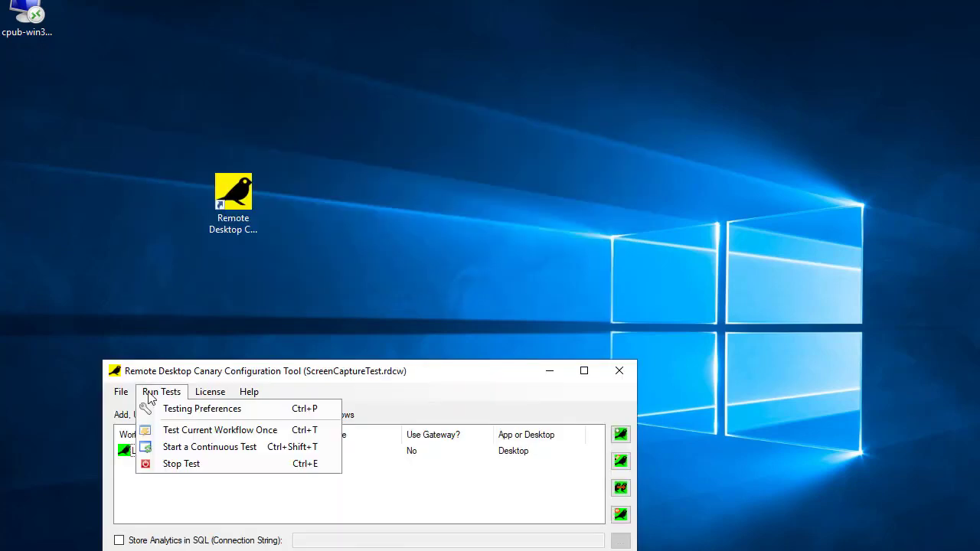
{"action": "left_click", "coordinate": [172, 431]}
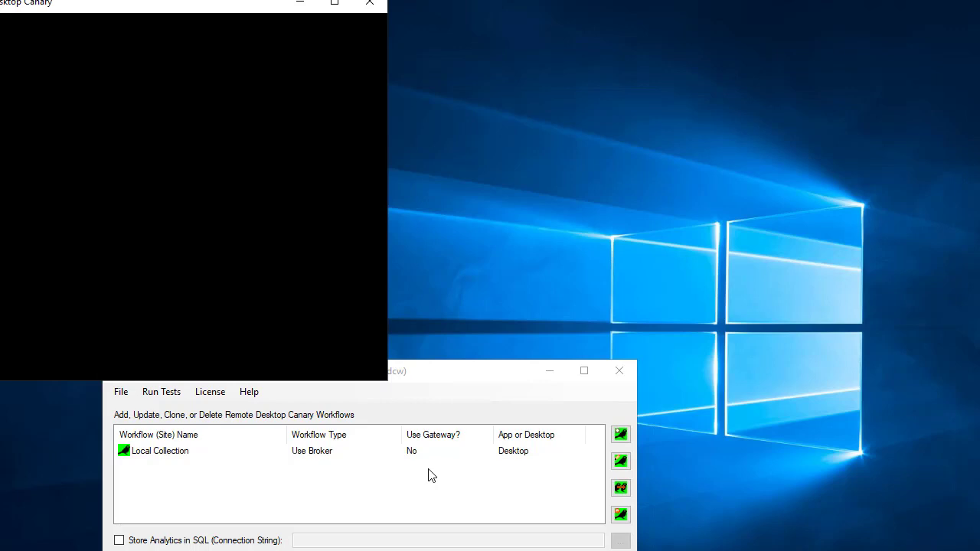
{"action": "left_click_drag", "start_coordinate": [184, 8], "coordinate": [383, 79]}
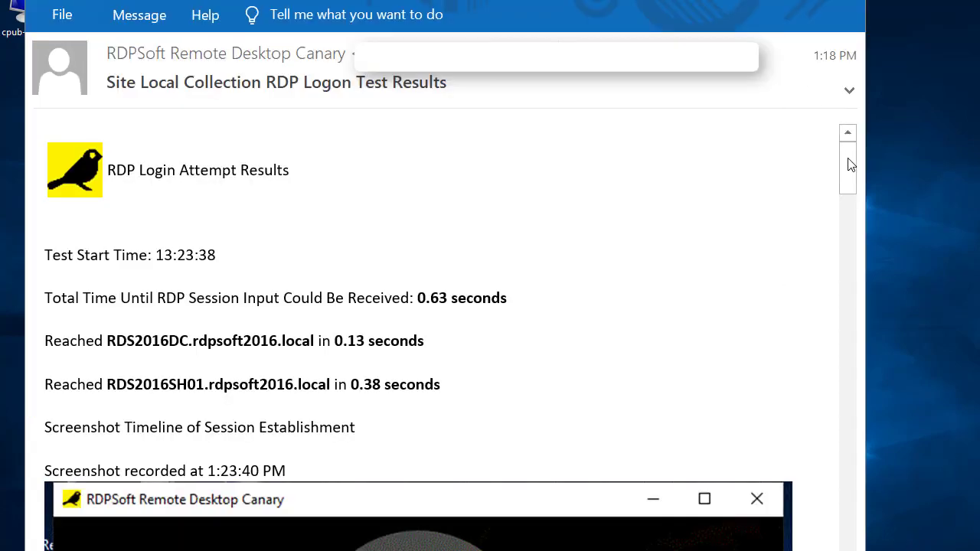
{"action": "left_click_drag", "start_coordinate": [848, 166], "coordinate": [853, 550]}
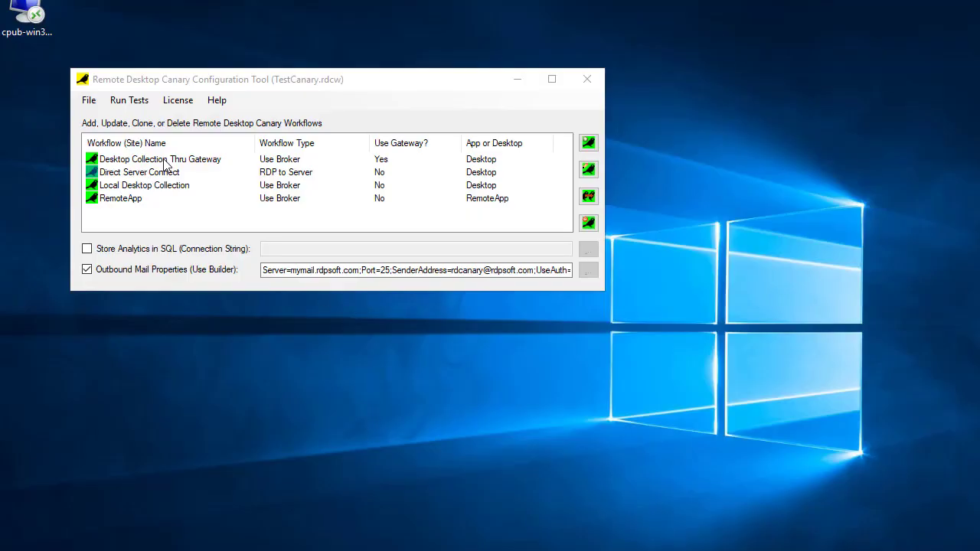
Open the Desktop Collection Thru Gateway workflow, inspect its digest email interval, and close it without saving
{"action": "left_click", "coordinate": [164, 161]}
{"action": "left_click", "coordinate": [587, 169]}
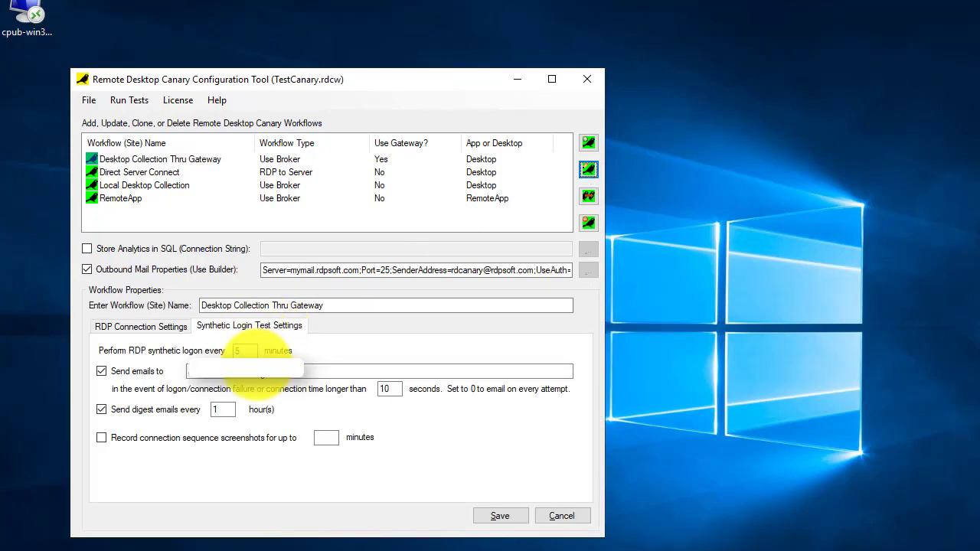
{"action": "left_click", "coordinate": [227, 413]}
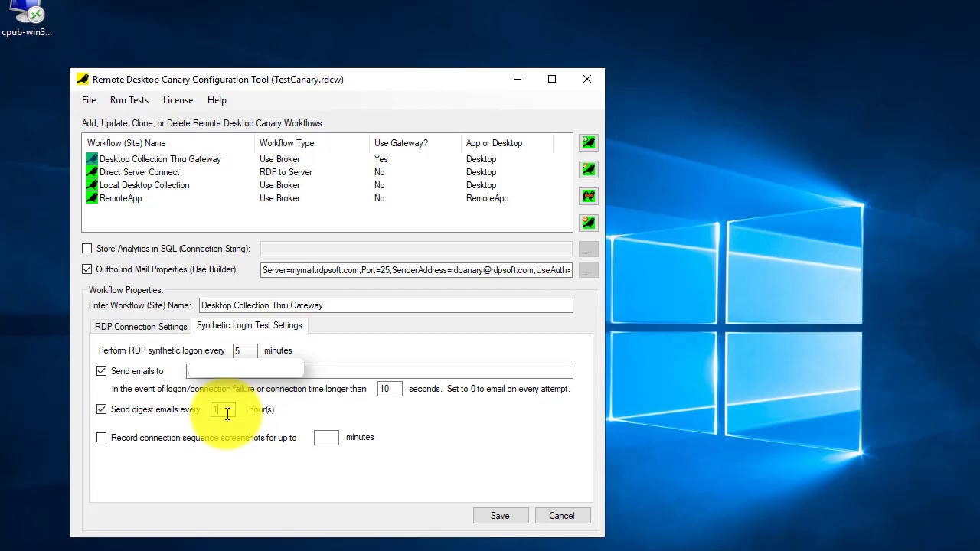
{"action": "left_click", "coordinate": [573, 513]}
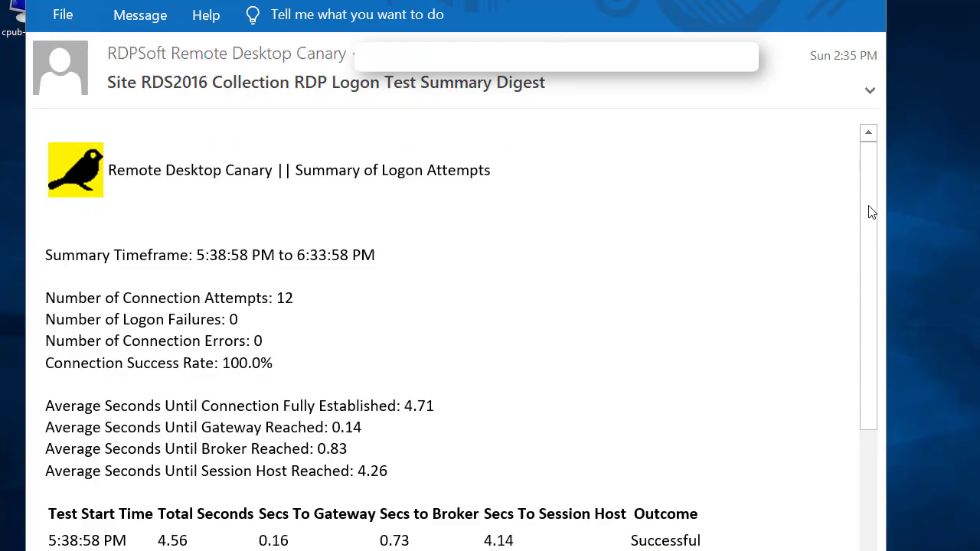
Review the per-test timings and average connection times in the logon test summary digest email
{"action": "left_click_drag", "start_coordinate": [871, 212], "coordinate": [869, 376]}
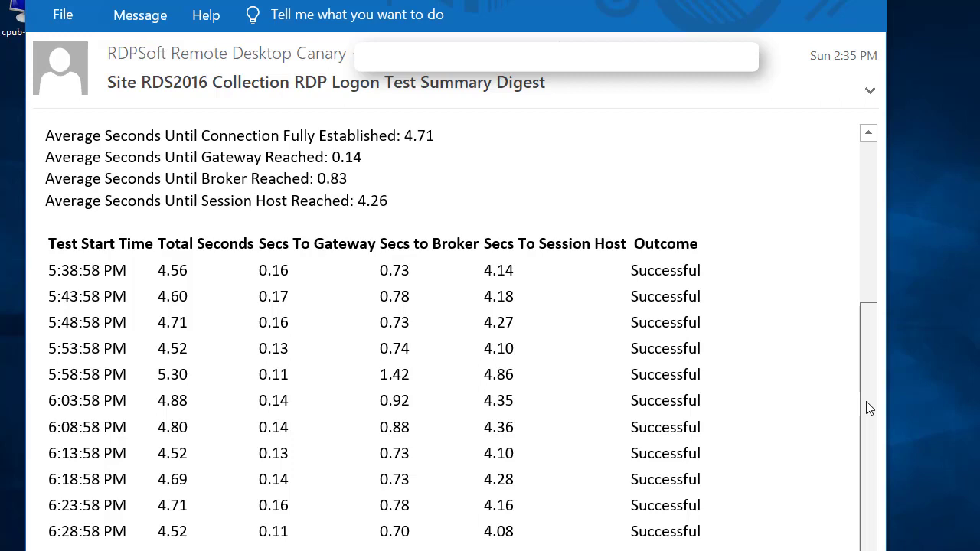
{"action": "scroll", "coordinate": [870, 364], "scroll_direction": "up", "scroll_amount": 1}
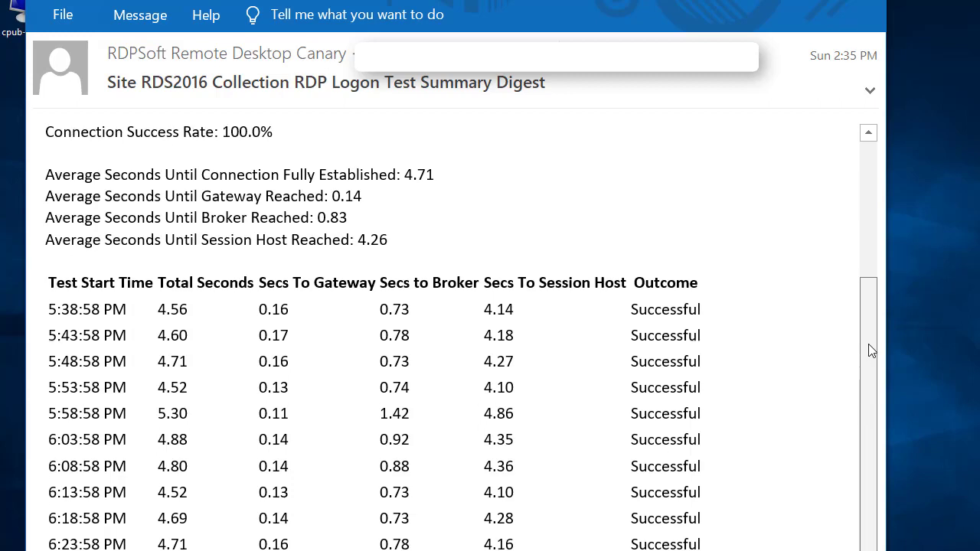
{"action": "scroll", "coordinate": [871, 350], "scroll_direction": "up", "scroll_amount": 1}
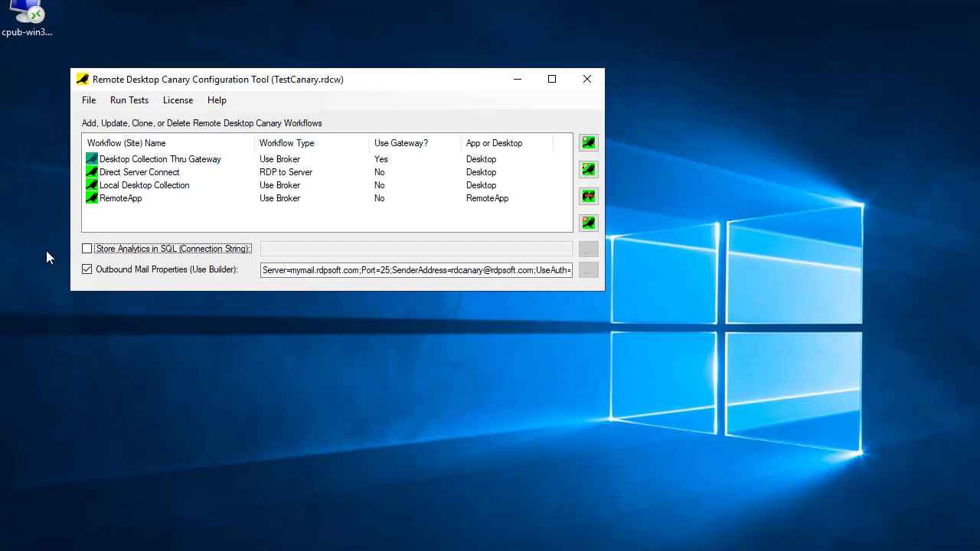
Enable storing analytics in SQL and build a connection to server 10.32.0.22 with the database RDPReporter
{"action": "left_click", "coordinate": [87, 250]}
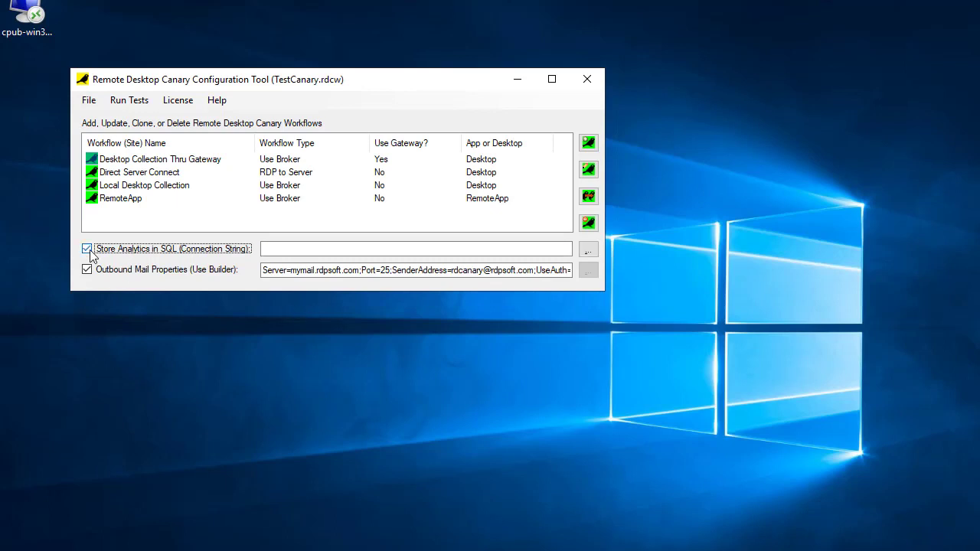
{"action": "left_click", "coordinate": [588, 254]}
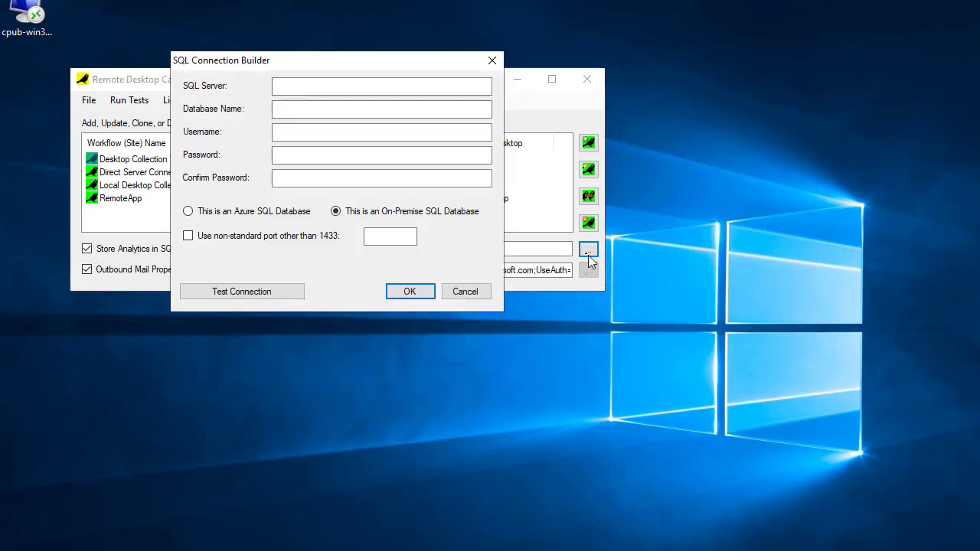
{"action": "left_click", "coordinate": [309, 92]}
{"action": "type", "text": "10."}
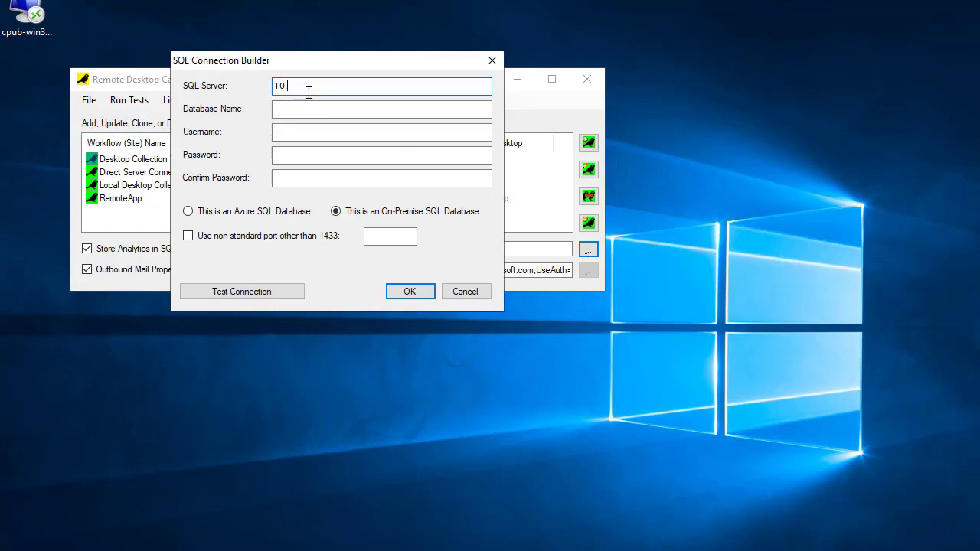
{"action": "type", "text": "32.0.22"}
{"action": "key", "text": "Tab"}
{"action": "type", "text": "R"}
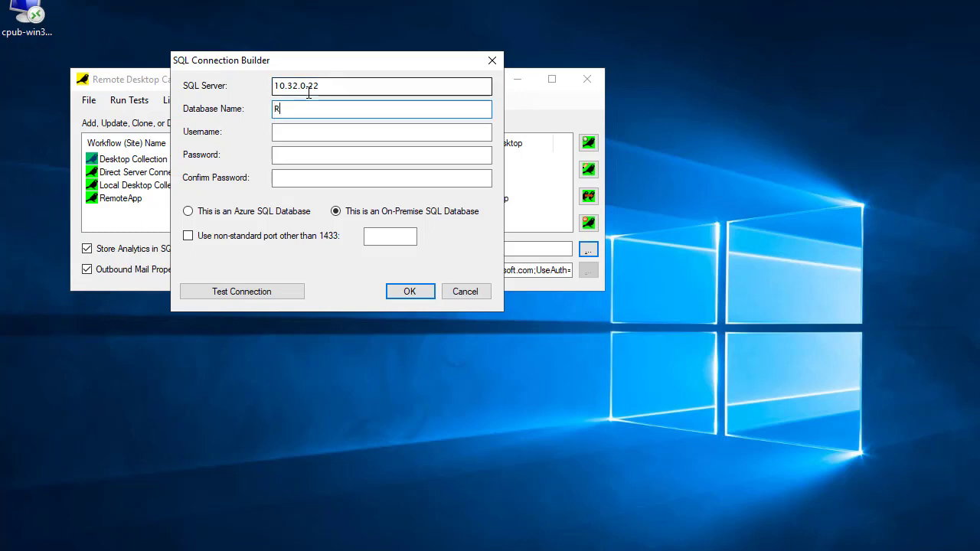
{"action": "type", "text": "DPReporter"}
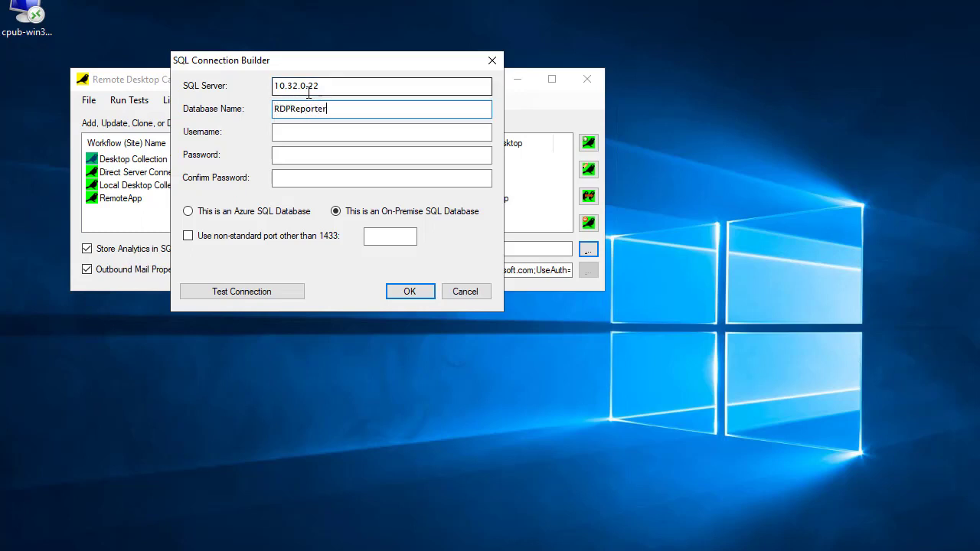
Enter the SQL login with username sa, and fill in the account password and its confirmation
{"action": "key", "text": "Tab"}
{"action": "type", "text": "sa"}
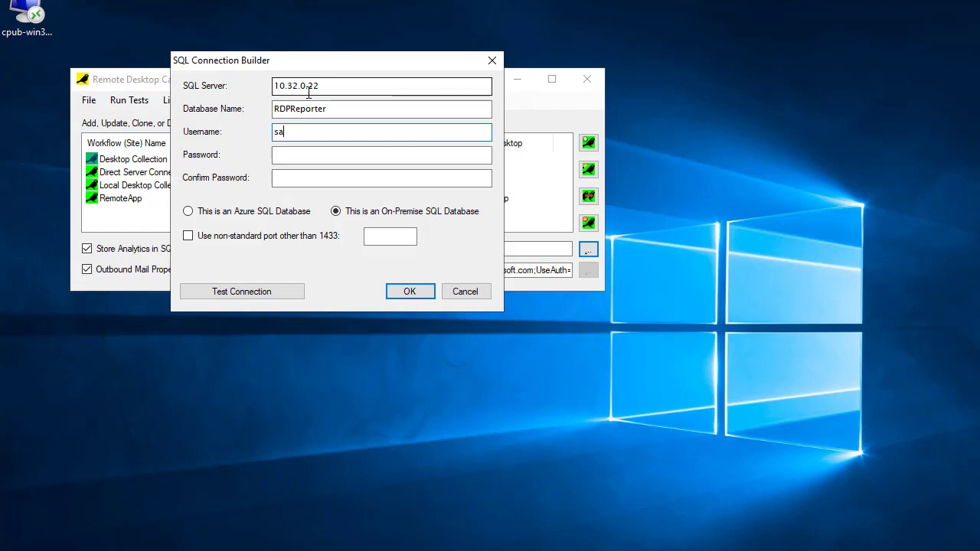
{"action": "key", "text": "Tab"}
{"action": "type", "text": "*********"}
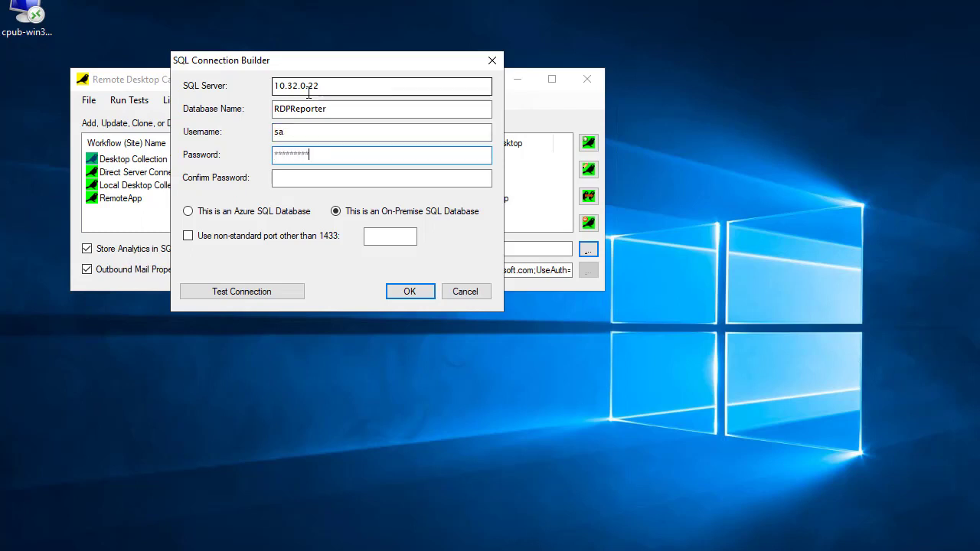
{"action": "key", "text": "Tab"}
{"action": "type", "text": "*******"}
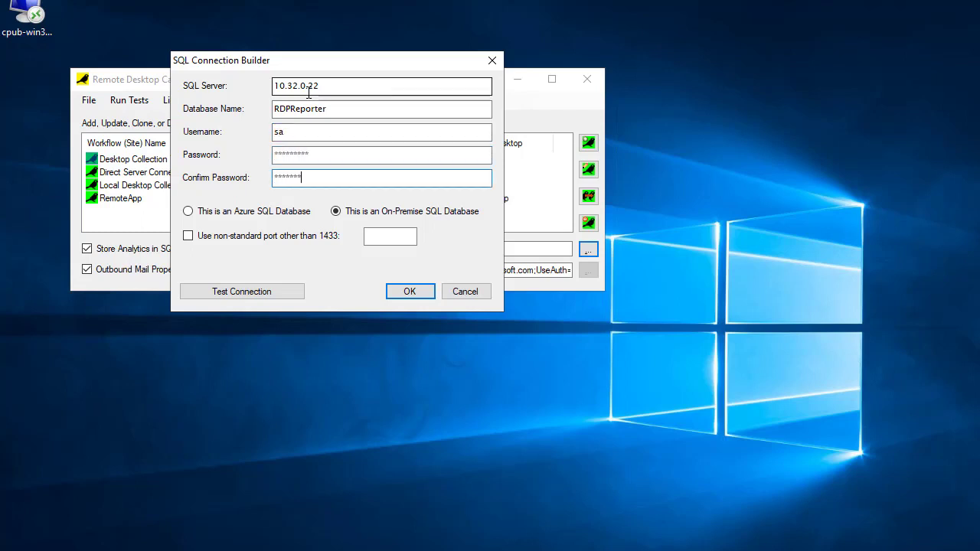
Test the SQL database connection and accept the connection settings
{"action": "left_click", "coordinate": [256, 299]}
{"action": "left_click", "coordinate": [258, 298]}
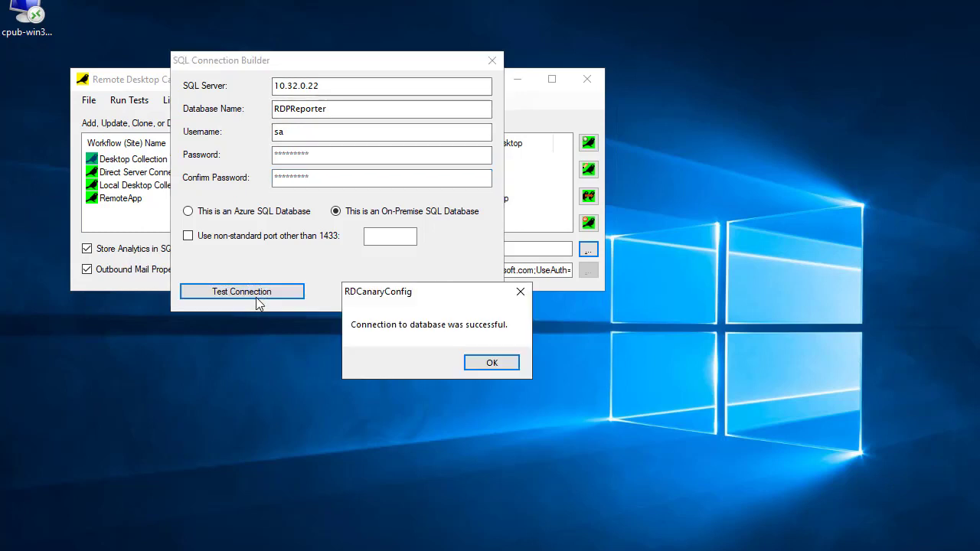
{"action": "left_click", "coordinate": [490, 365]}
{"action": "left_click", "coordinate": [409, 292]}
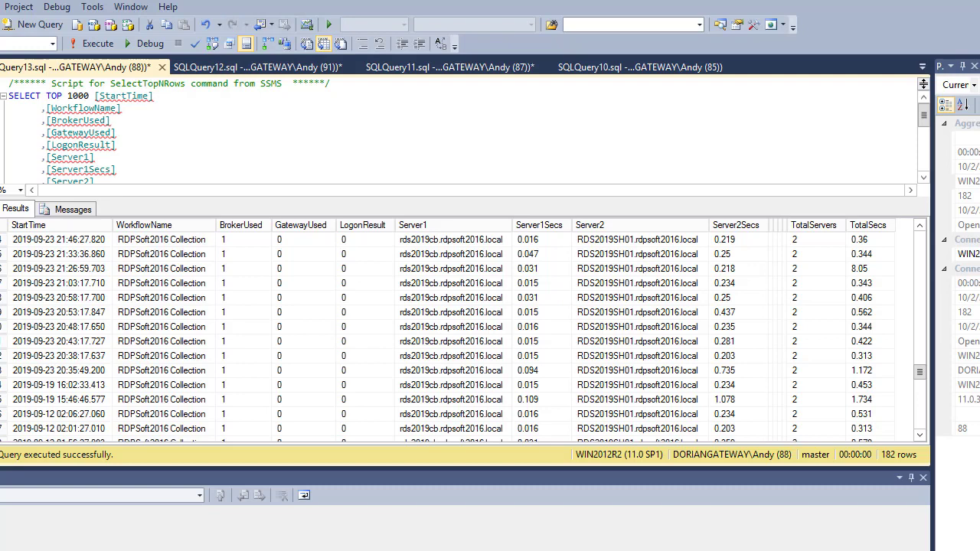
{"action": "left_click", "coordinate": [147, 274]}
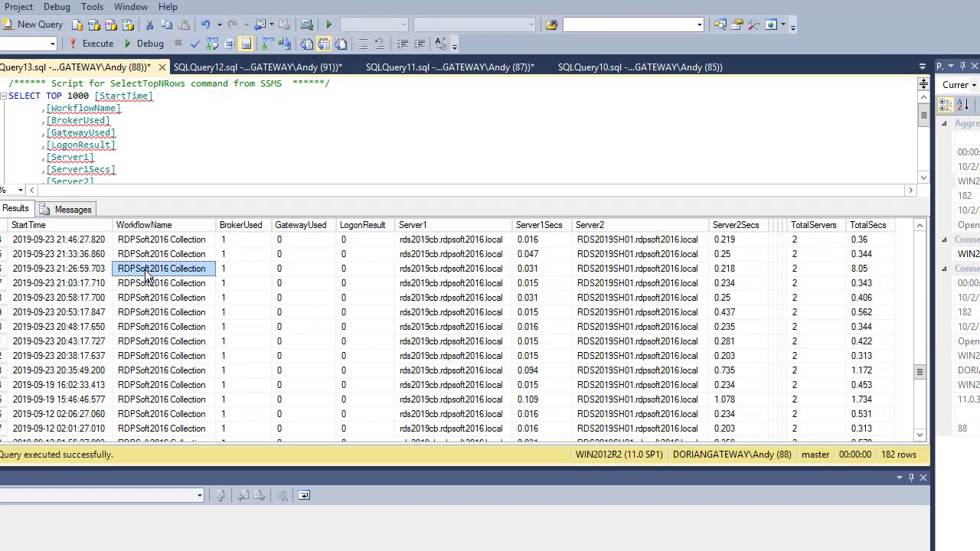
{"action": "left_click", "coordinate": [446, 271]}
{"action": "left_click", "coordinate": [529, 273]}
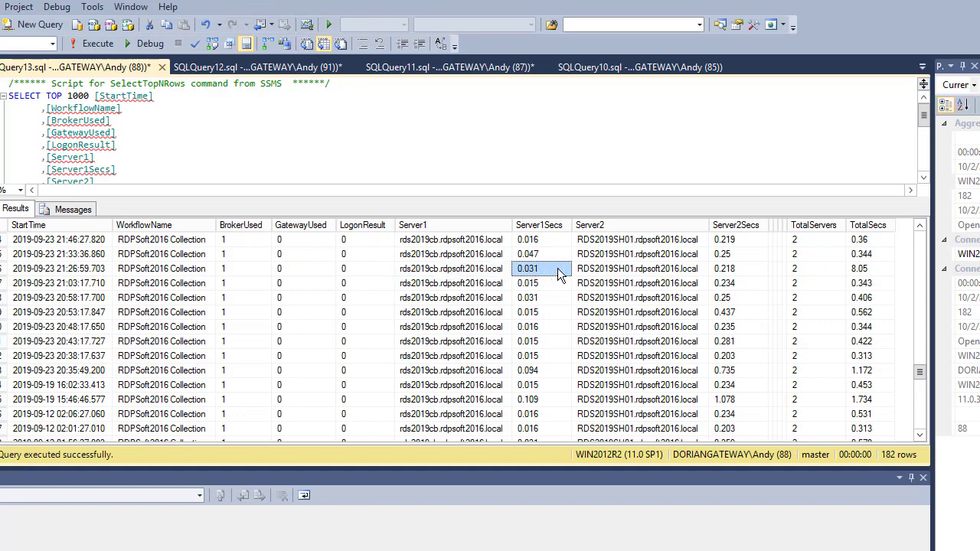
{"action": "left_click", "coordinate": [610, 273]}
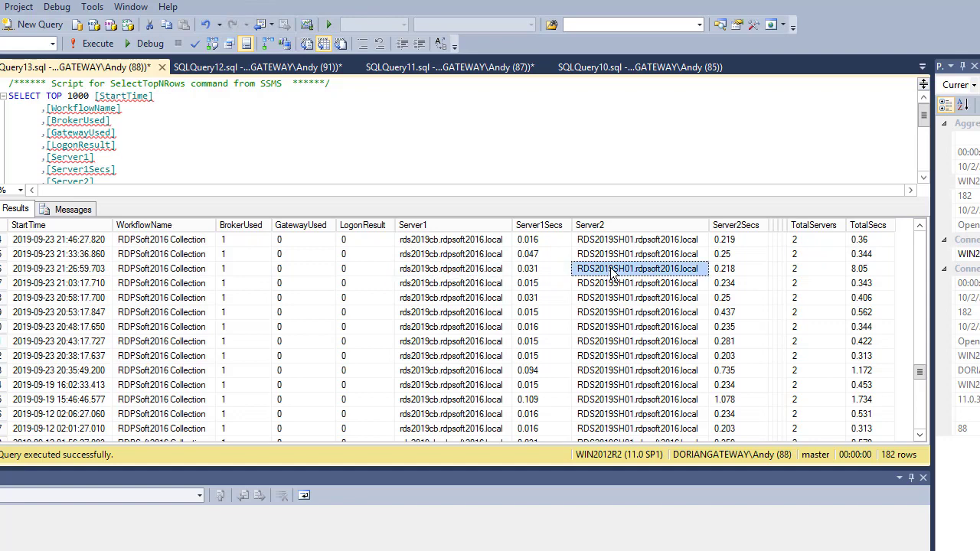
{"action": "left_click", "coordinate": [725, 275]}
{"action": "left_click", "coordinate": [875, 271]}
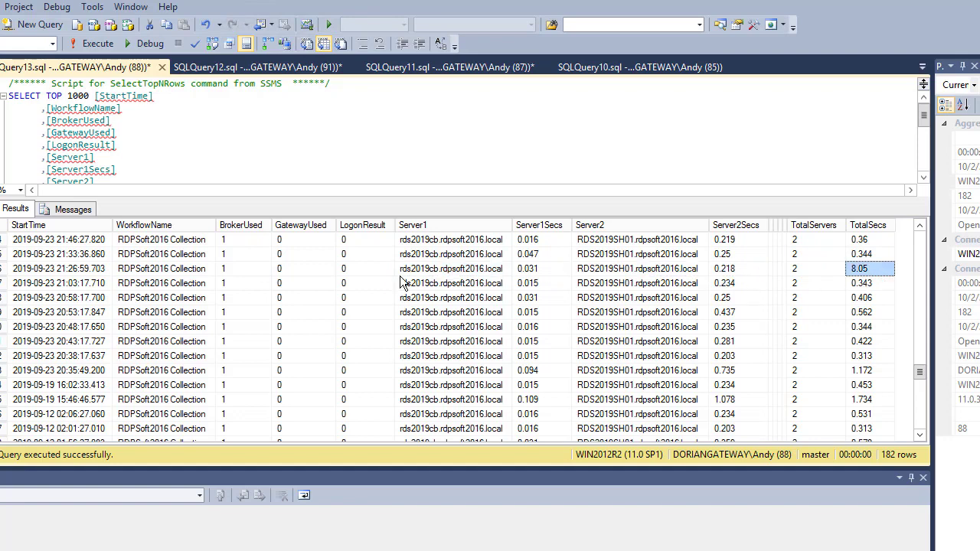
{"action": "left_click", "coordinate": [184, 274]}
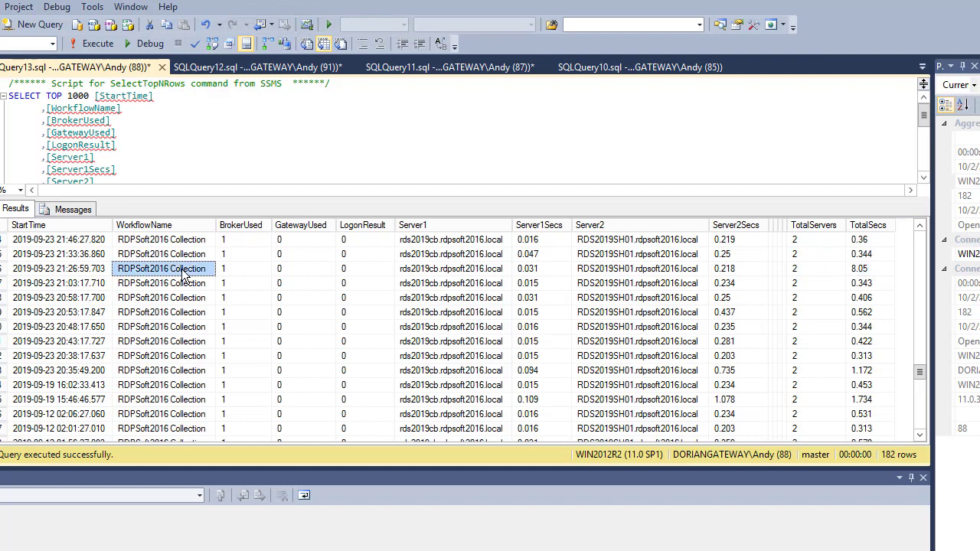